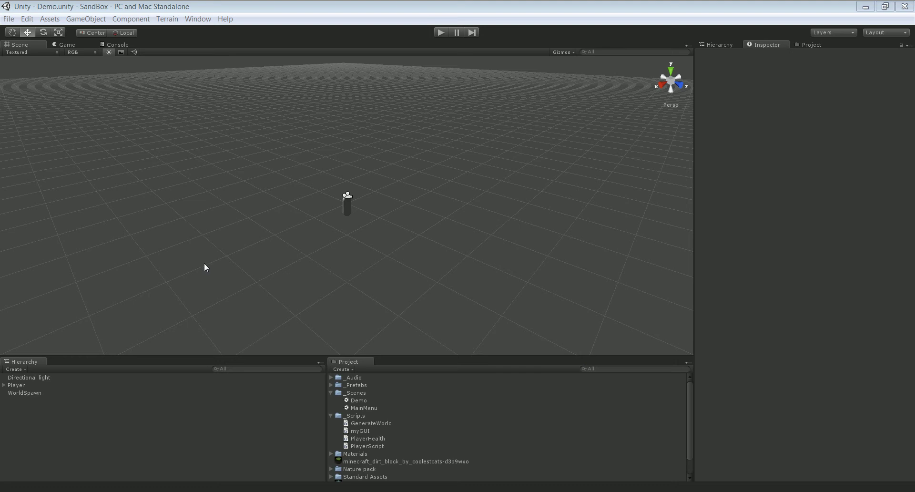
# Step: Play the Demo scene and dig a trench of grass blocks out of the ground
pyautogui.click(441, 32)
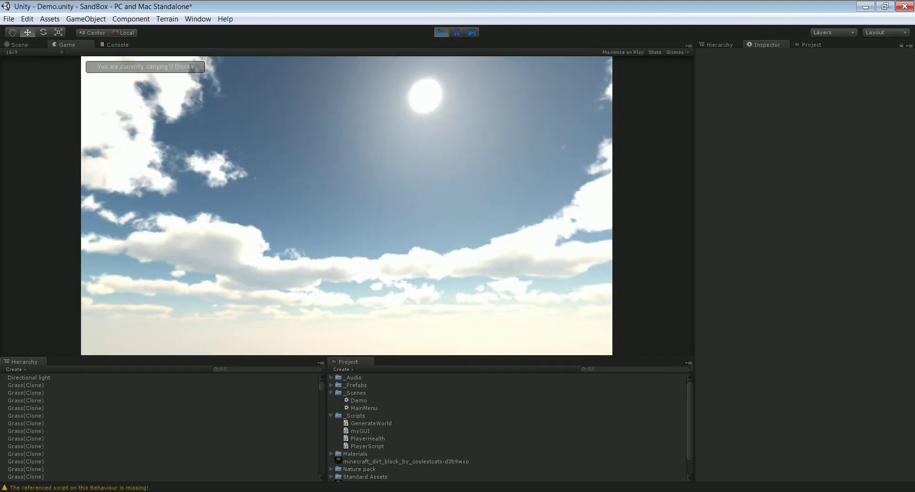
pyautogui.click(347, 206)
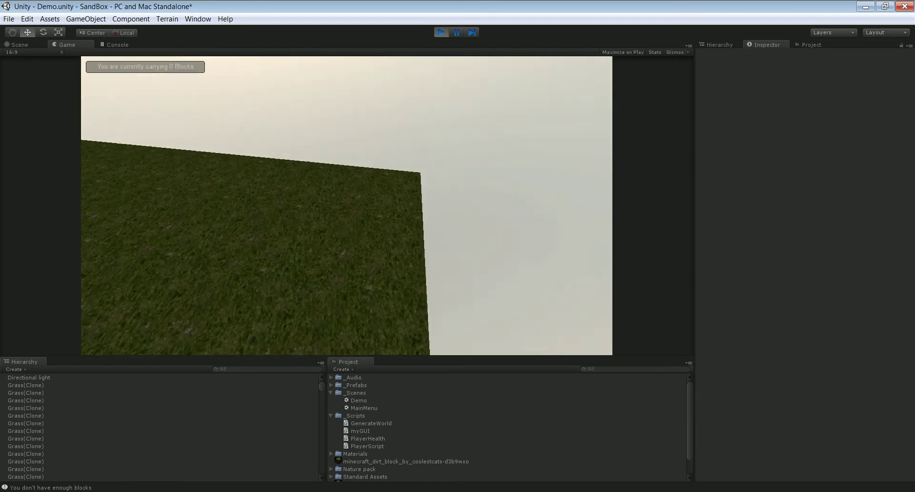
pyautogui.click(367, 280)
pyautogui.click(367, 280)
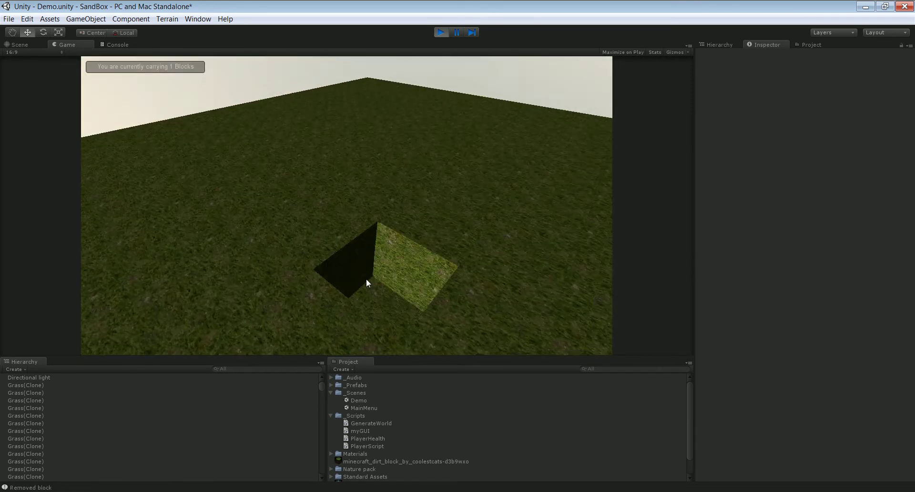
pyautogui.click(346, 205)
pyautogui.click(346, 205)
pyautogui.click(346, 206)
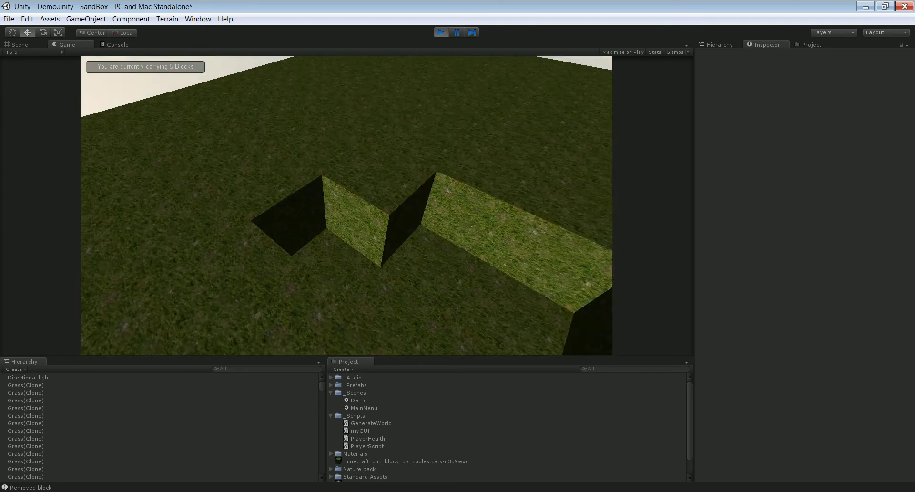
pyautogui.click(346, 206)
pyautogui.click(346, 206)
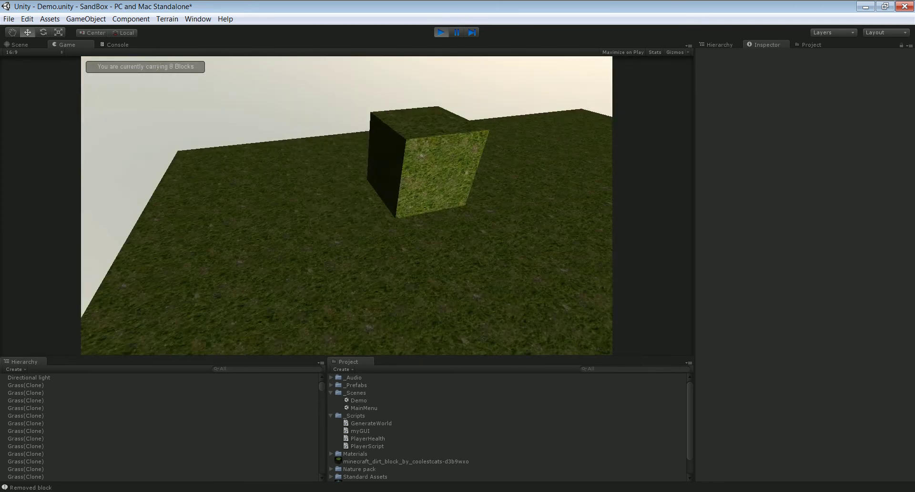
# Step: Walk forward and place six grass blocks on the open ground
pyautogui.press('w')
pyautogui.rightClick(346, 205)
pyautogui.rightClick(346, 206)
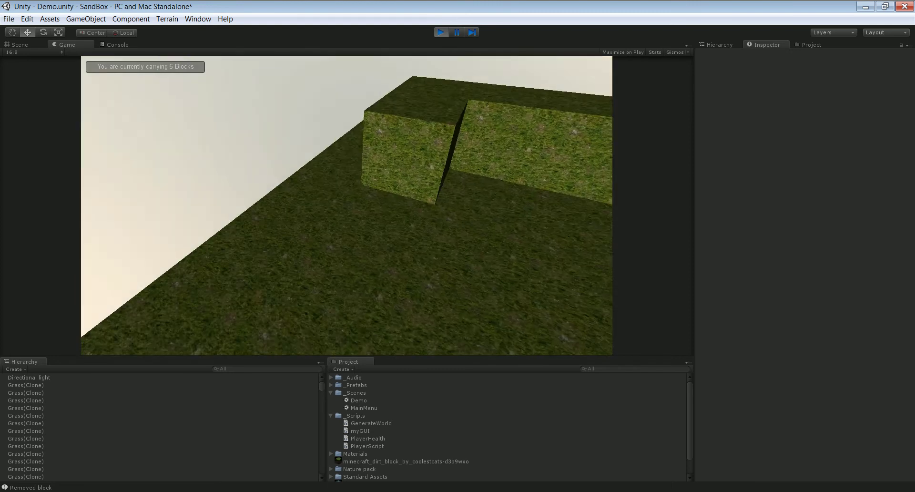
pyautogui.rightClick(346, 205)
pyautogui.rightClick(346, 205)
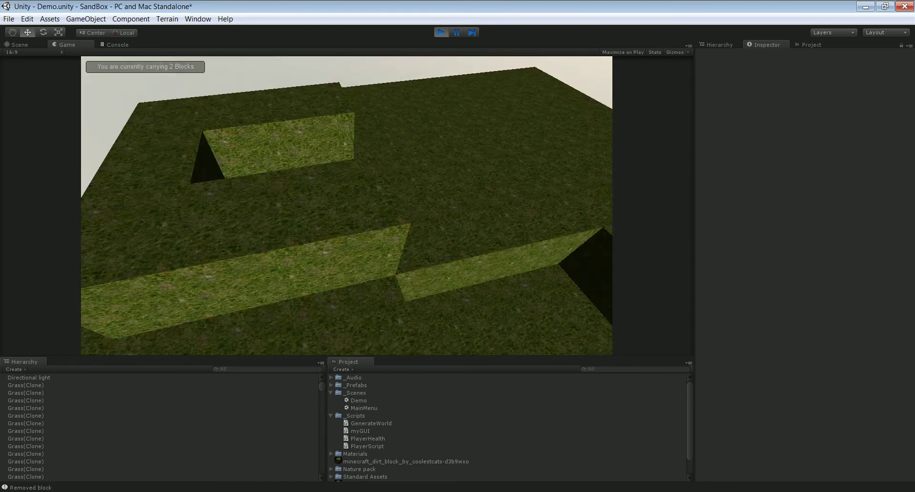
pyautogui.rightClick(346, 206)
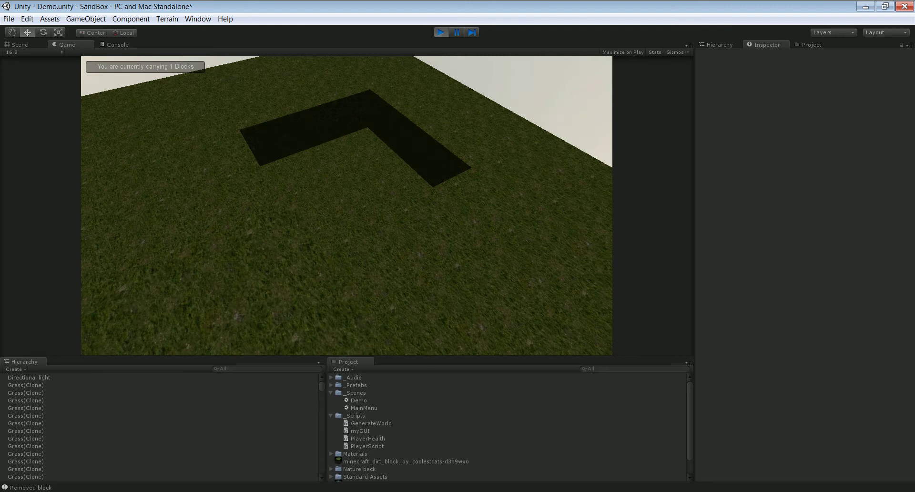
pyautogui.rightClick(347, 205)
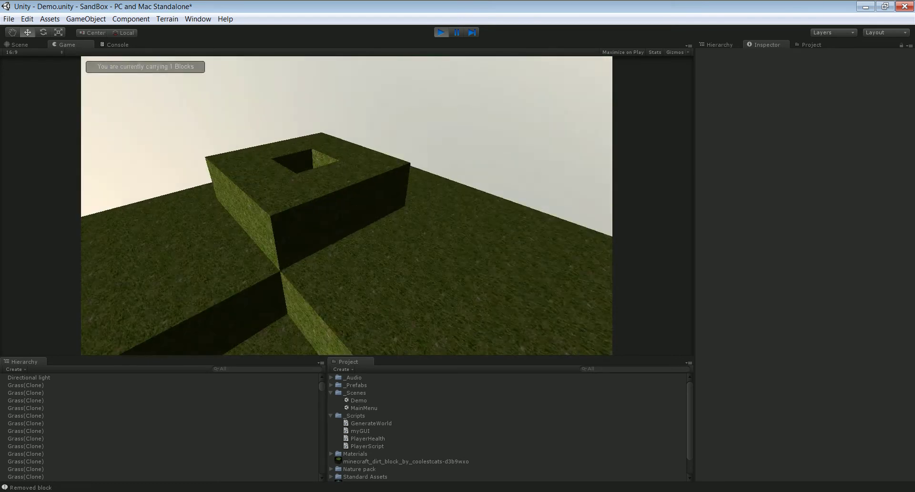
# Step: Dig four more terrain blocks, then stop play mode and open the File menu
pyautogui.click(346, 206)
pyautogui.click(346, 205)
pyautogui.click(346, 205)
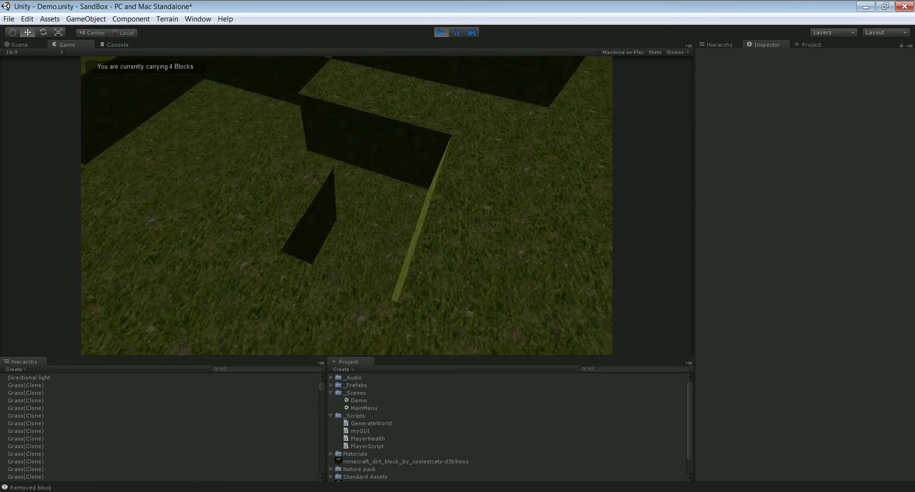
pyautogui.click(346, 205)
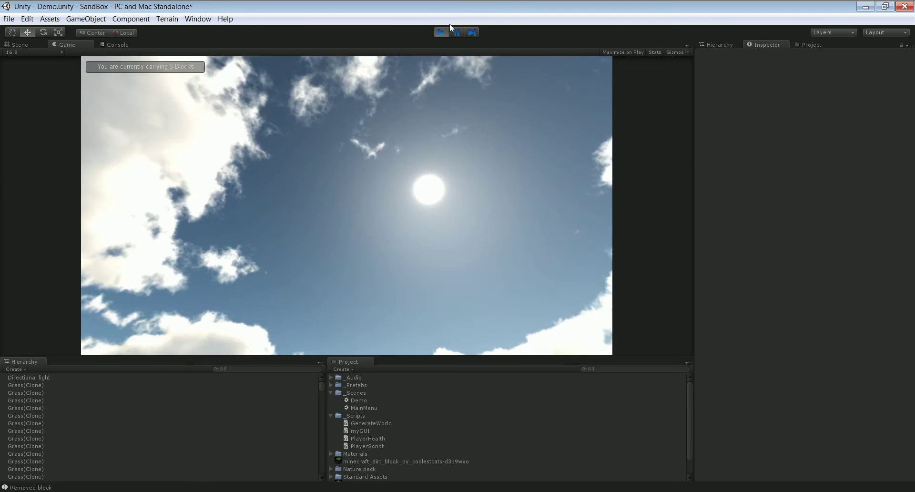
pyautogui.click(441, 32)
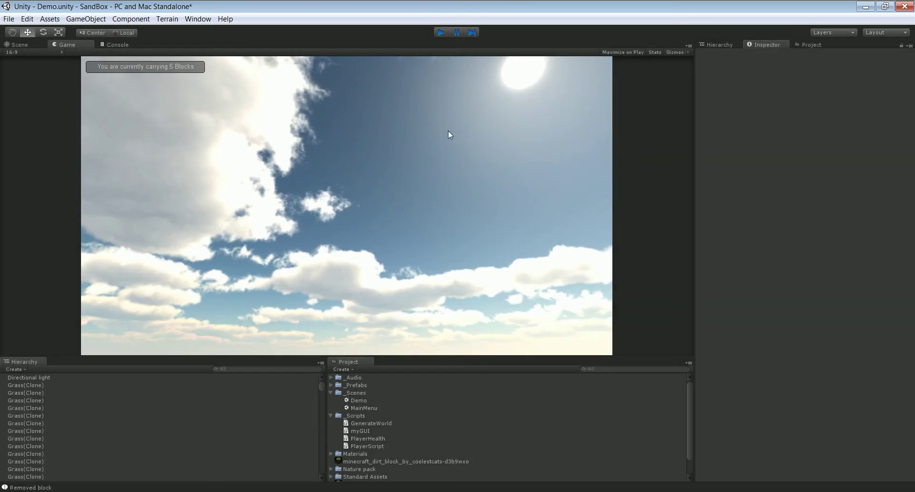
pyautogui.click(7, 19)
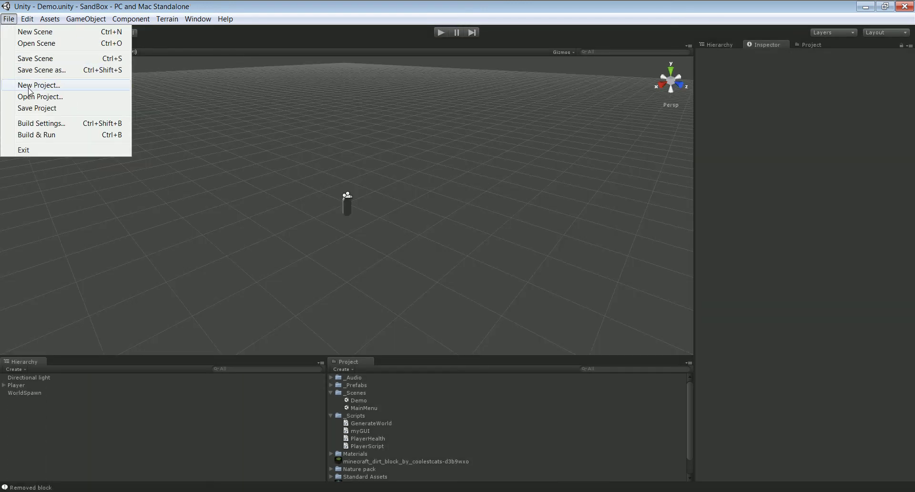
# Step: Start a new project whose location path ends in UnitySandbox
pyautogui.click(29, 85)
pyautogui.moveTo(453, 196); pyautogui.dragTo(398, 196)
pyautogui.write('Un')
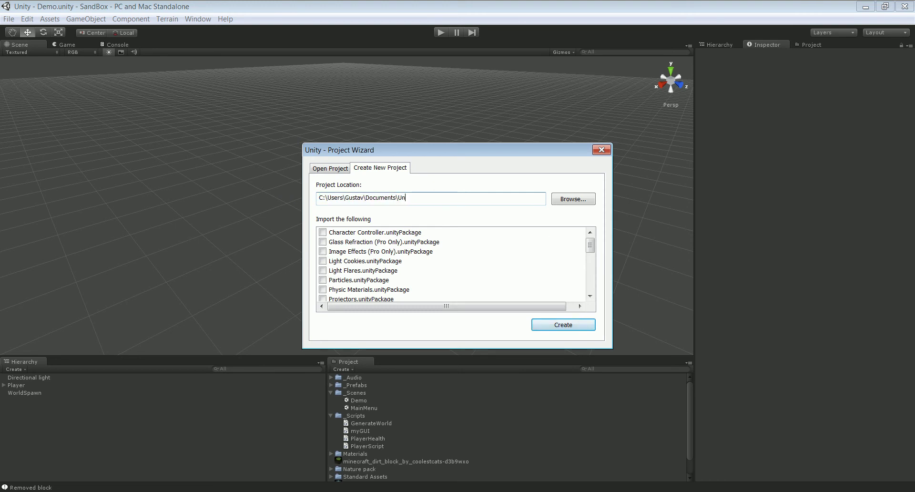
pyautogui.write('itySandbo')
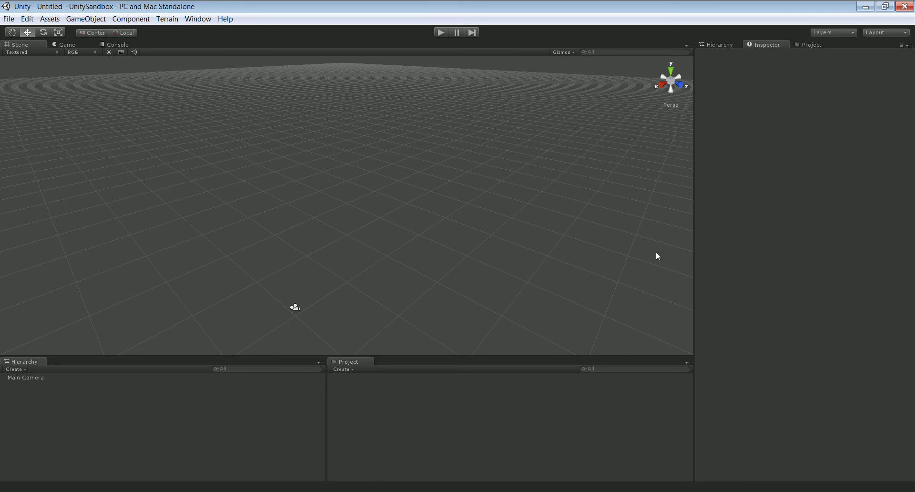
pyautogui.rightClick(365, 425)
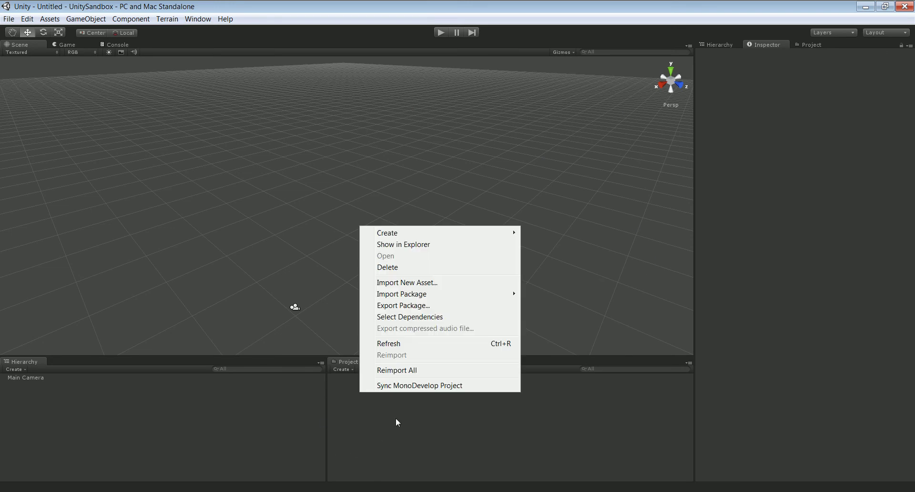
pyautogui.moveTo(402, 234)
pyautogui.click(578, 236)
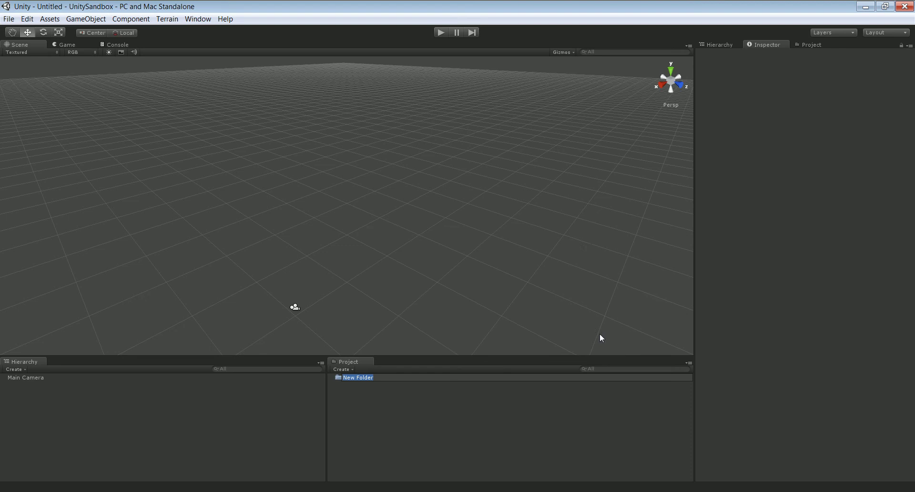
pyautogui.write('_Scripts')
pyautogui.press('Return')
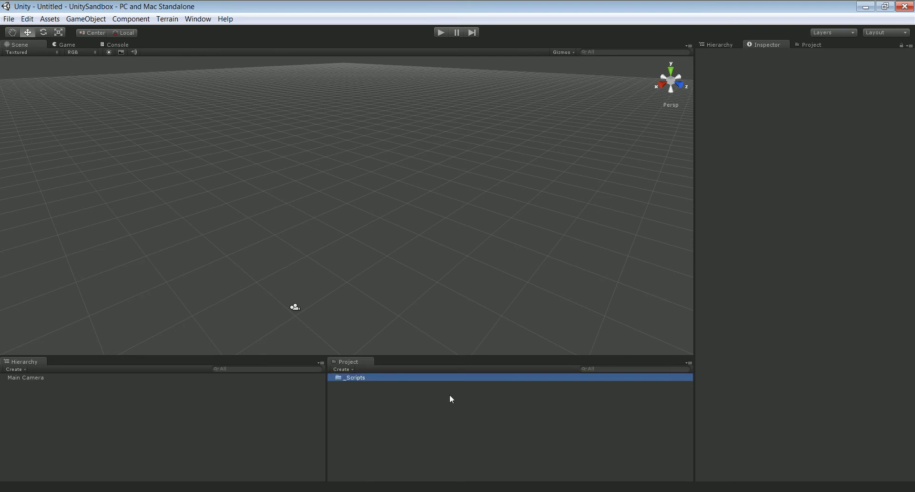
pyautogui.rightClick(424, 415)
pyautogui.moveTo(473, 257)
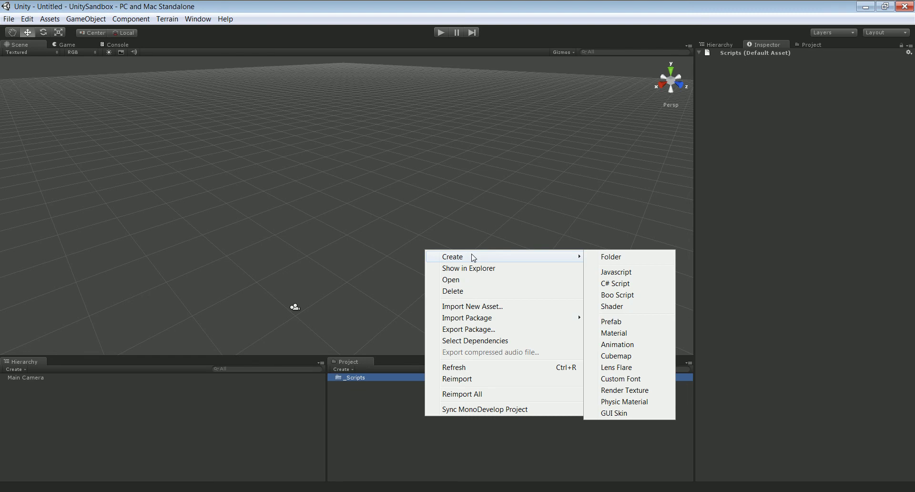
pyautogui.click(631, 257)
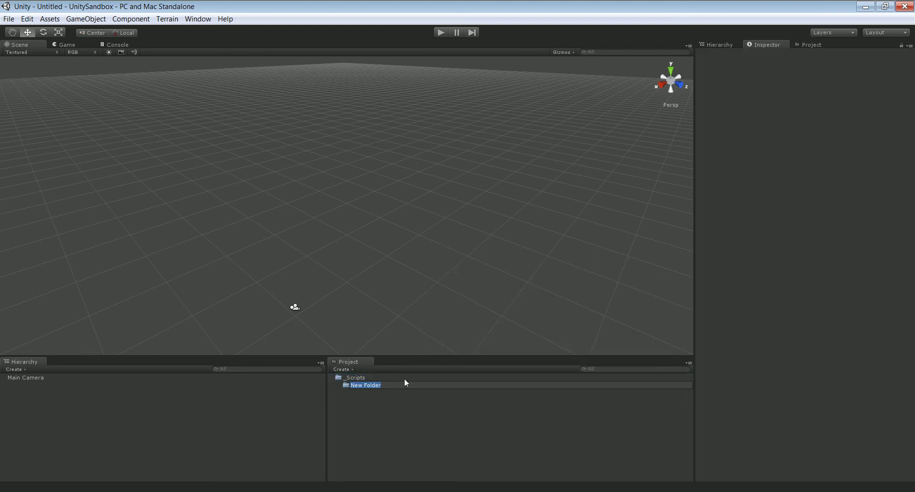
pyautogui.write('_Scenes')
pyautogui.press('Return')
pyautogui.moveTo(368, 386); pyautogui.dragTo(368, 419)
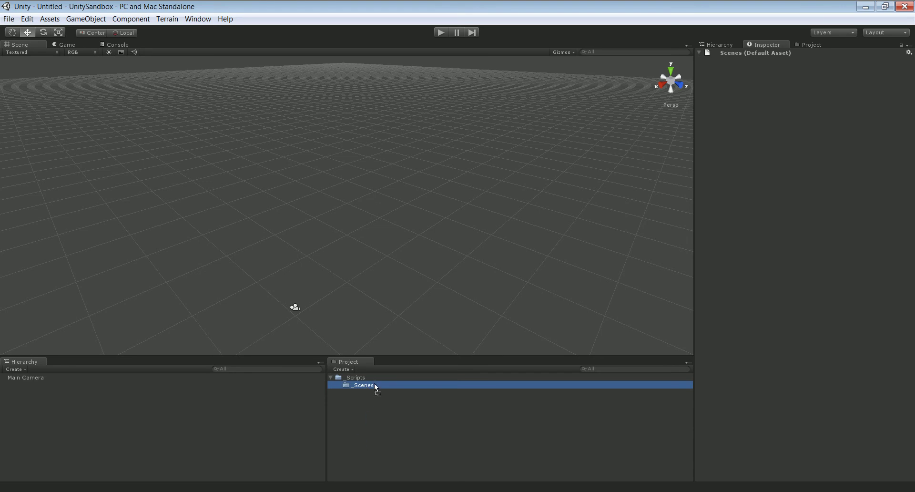
pyautogui.click(361, 409)
pyautogui.rightClick(362, 408)
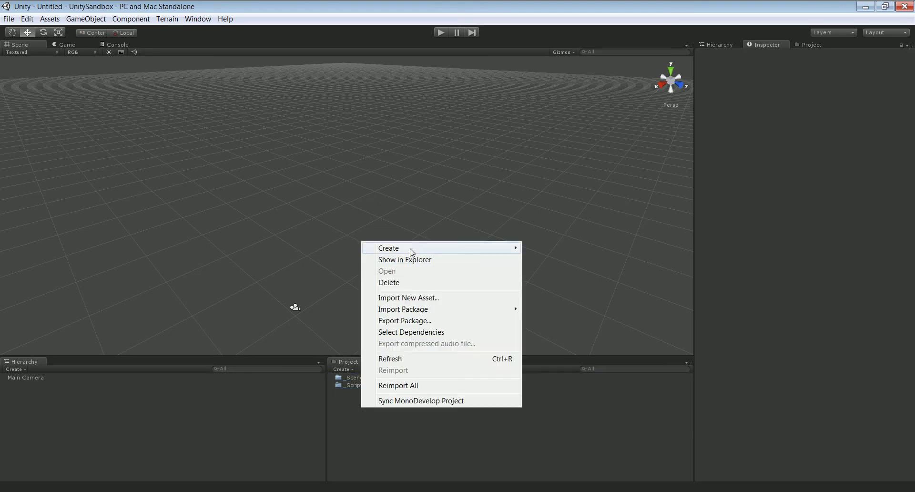
pyautogui.moveTo(410, 249)
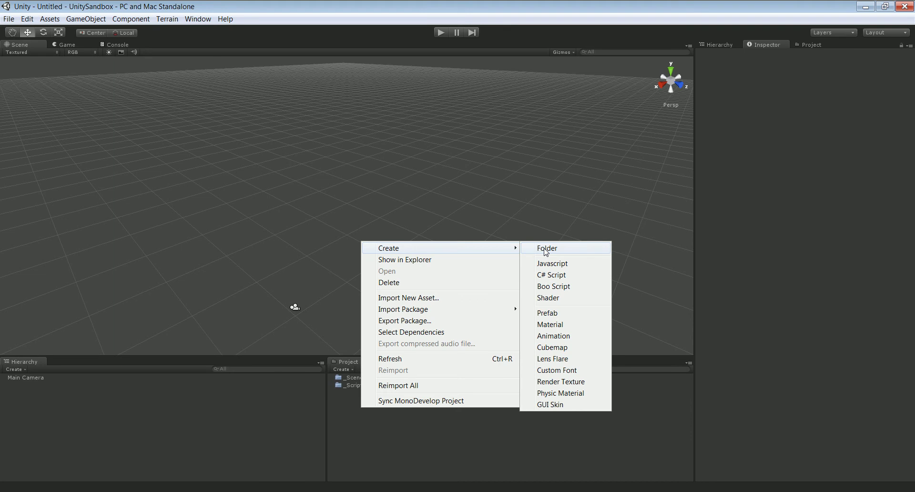
pyautogui.click(399, 426)
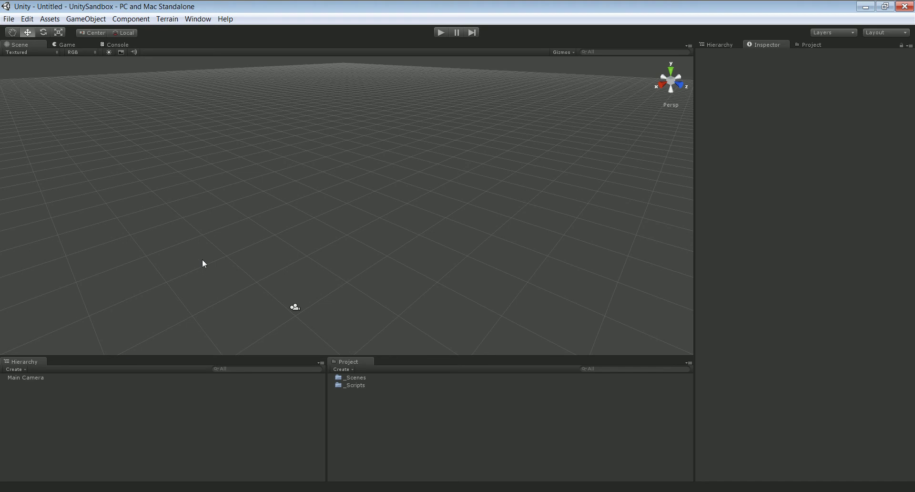
# Step: Import the Character Controller standard package with all its files
pyautogui.click(45, 20)
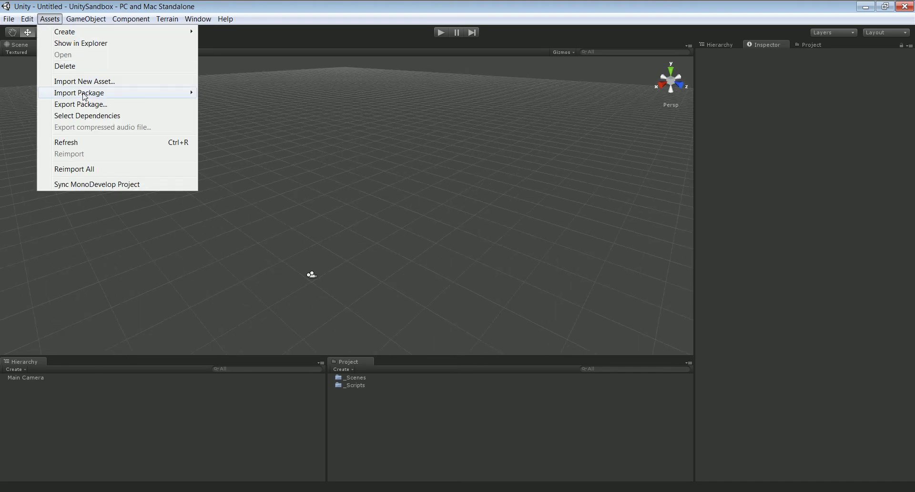
pyautogui.moveTo(149, 93)
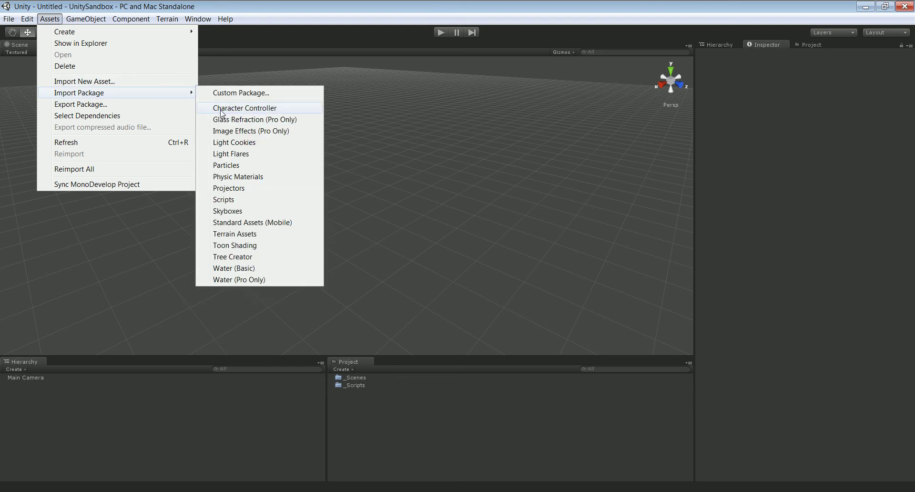
pyautogui.click(243, 108)
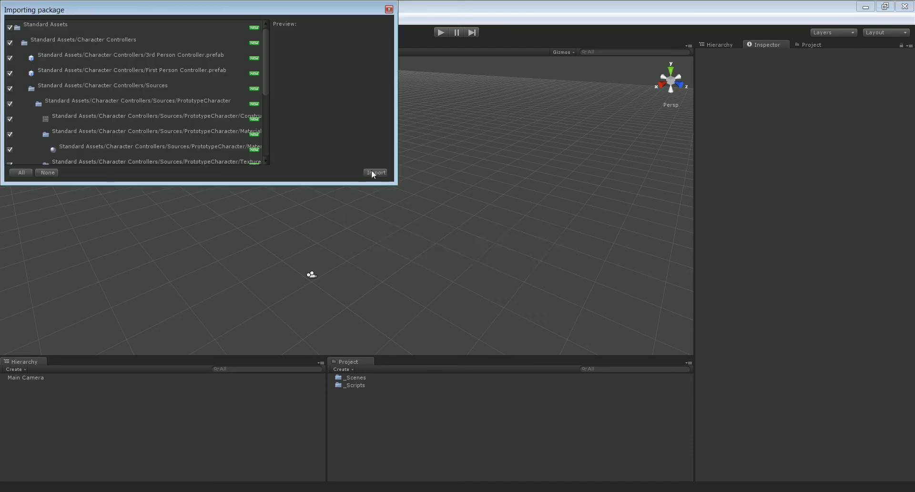
pyautogui.click(374, 172)
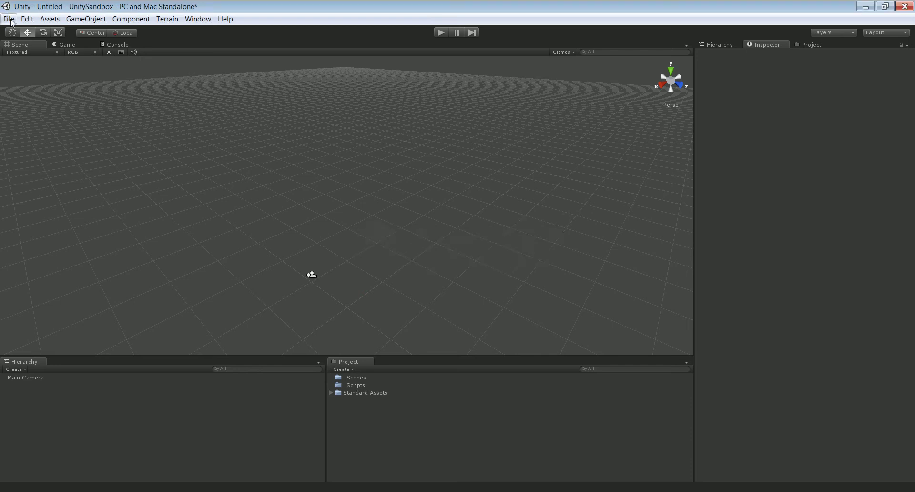
# Step: Import the Skyboxes standard package with all its skybox files
pyautogui.click(49, 18)
pyautogui.moveTo(90, 94)
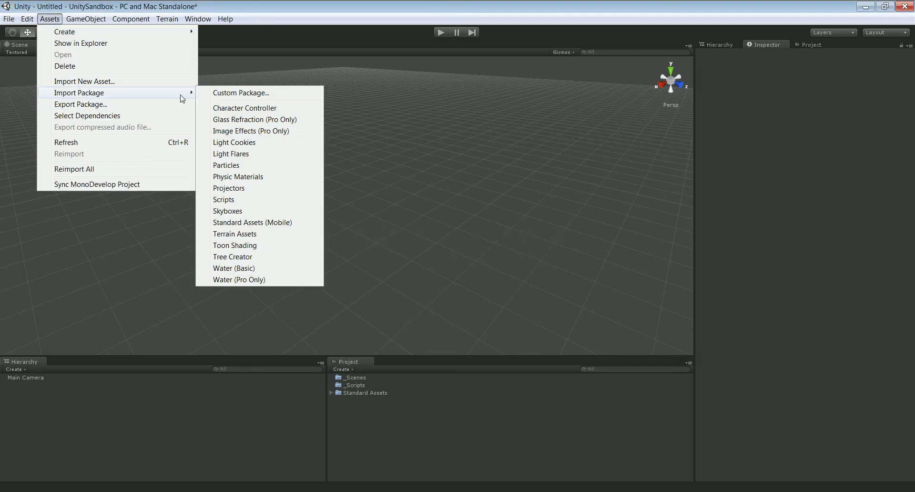
pyautogui.click(270, 213)
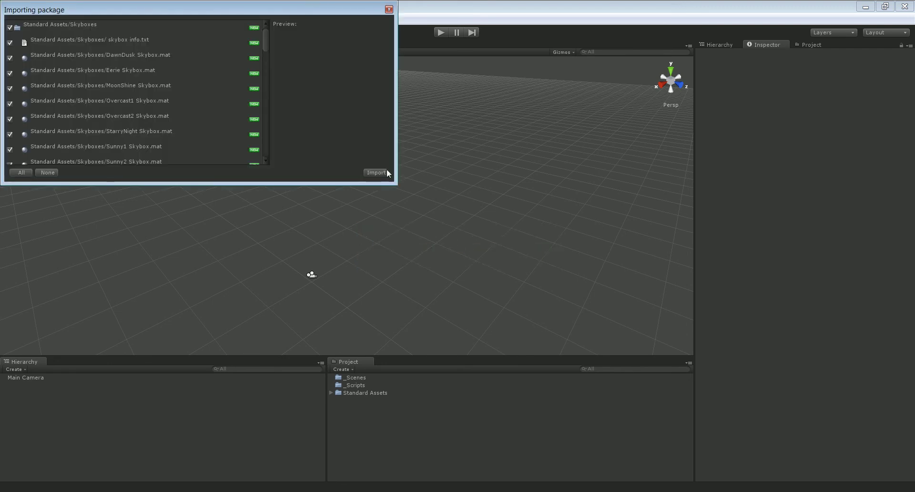
pyautogui.click(378, 172)
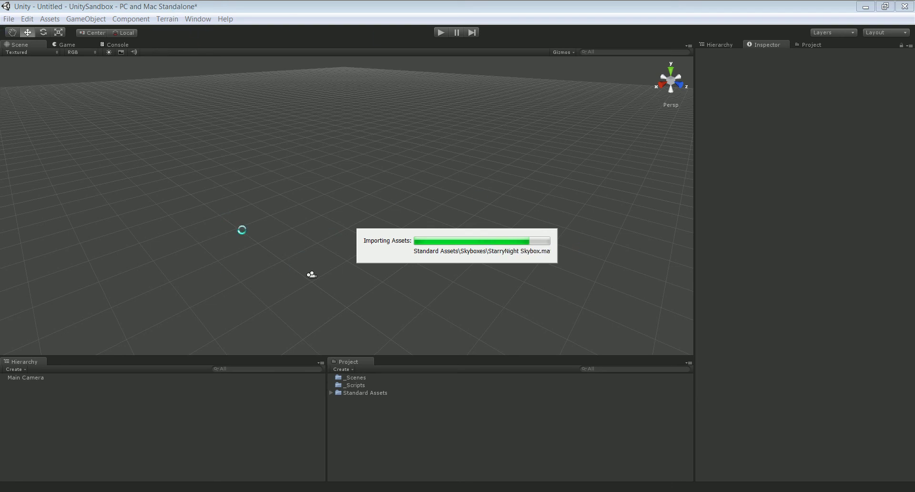
pyautogui.click(45, 22)
# Step: Import the Terrain Assets standard package with all its terrain files
pyautogui.moveTo(74, 95)
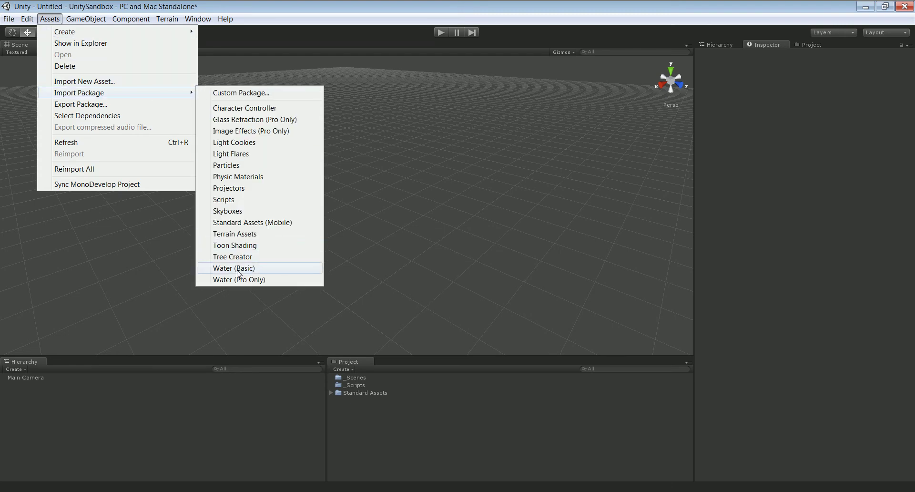
pyautogui.click(261, 238)
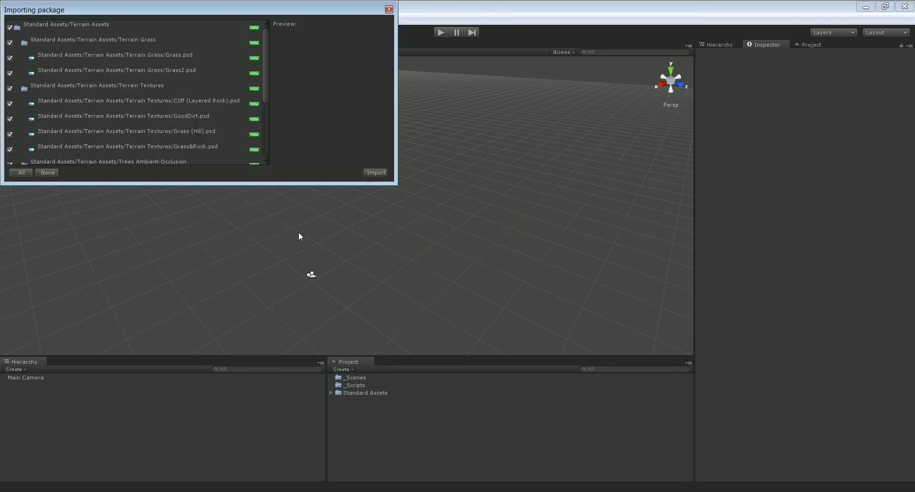
pyautogui.click(375, 172)
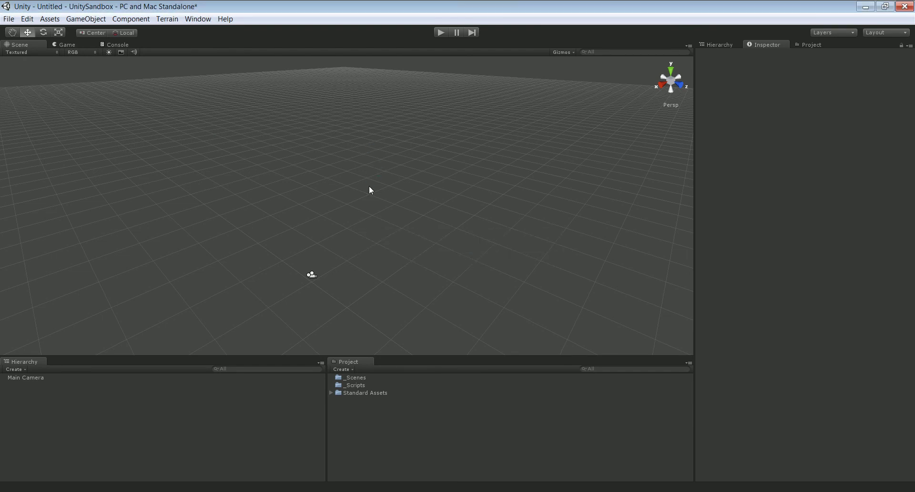
# Step: Save the scene as Demo.unity inside the _Scenes folder
pyautogui.scroll(-2, 319, 294)
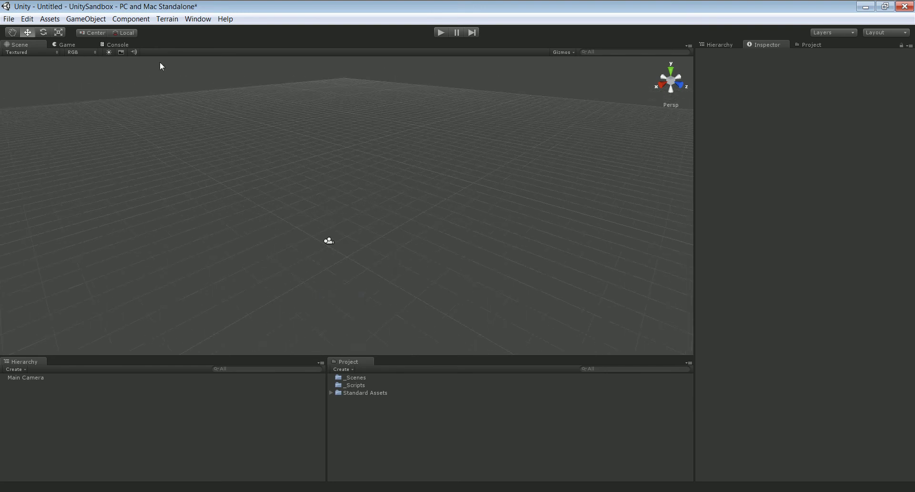
pyautogui.click(8, 18)
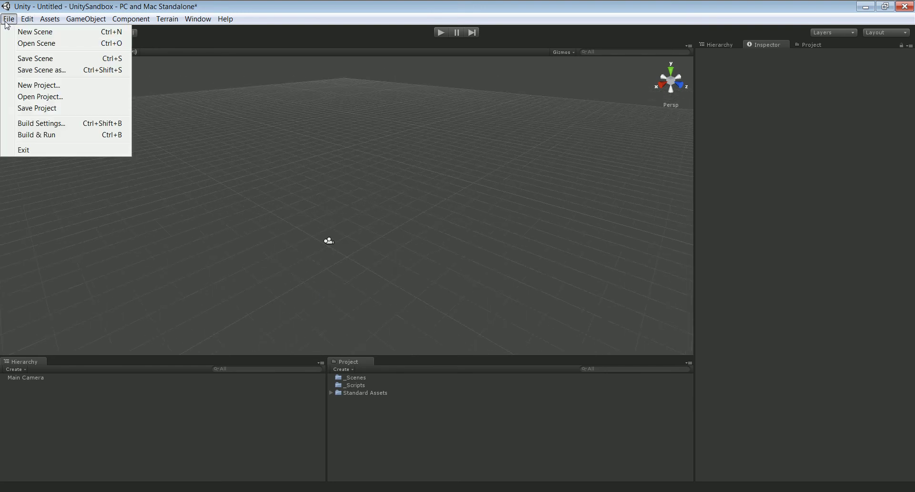
pyautogui.click(40, 71)
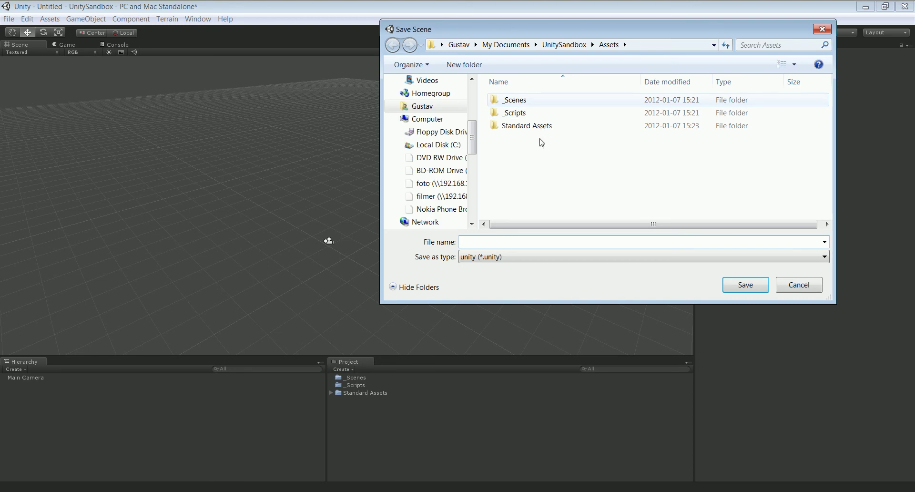
pyautogui.click(516, 104)
pyautogui.doubleClick(517, 104)
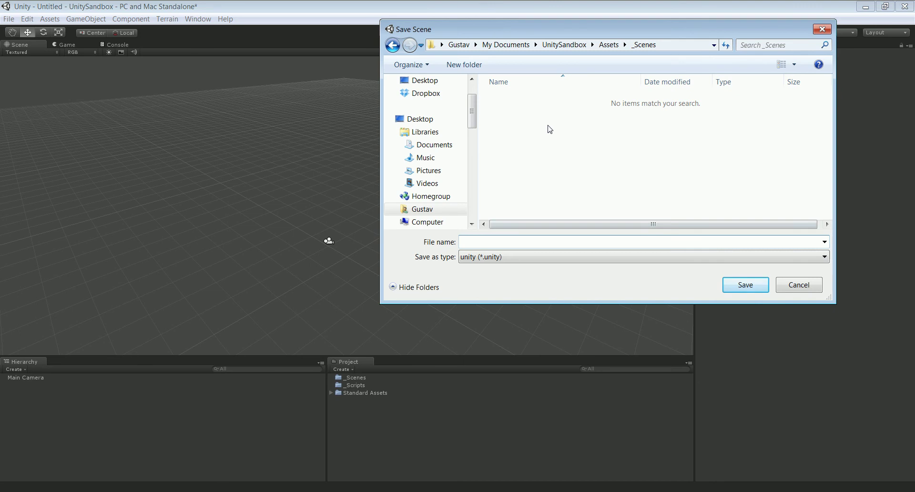
pyautogui.write('Demo')
pyautogui.click(750, 290)
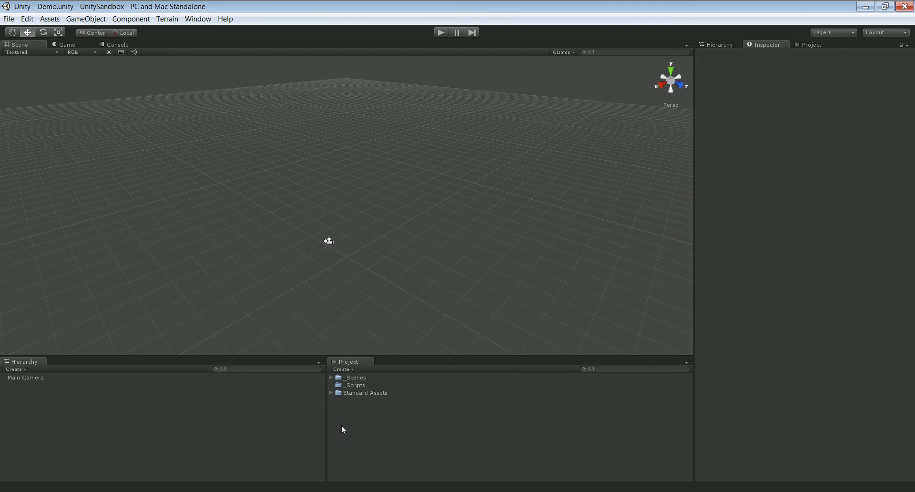
# Step: Delete the Main Camera and drag a First Person Controller into the scene
pyautogui.click(52, 379)
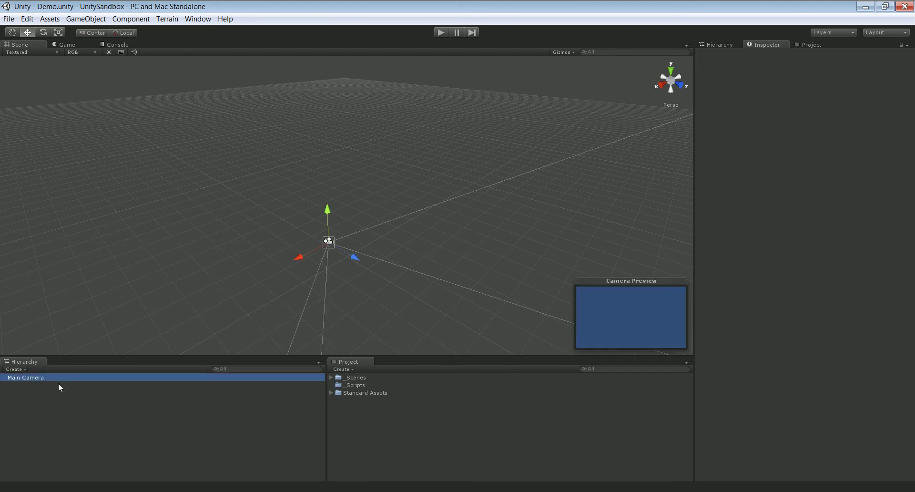
pyautogui.press('Delete')
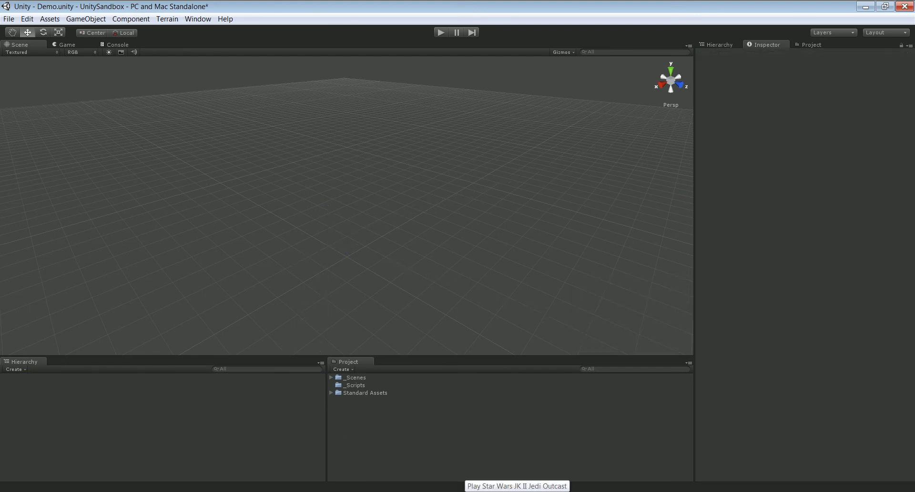
pyautogui.click(331, 393)
pyautogui.click(339, 400)
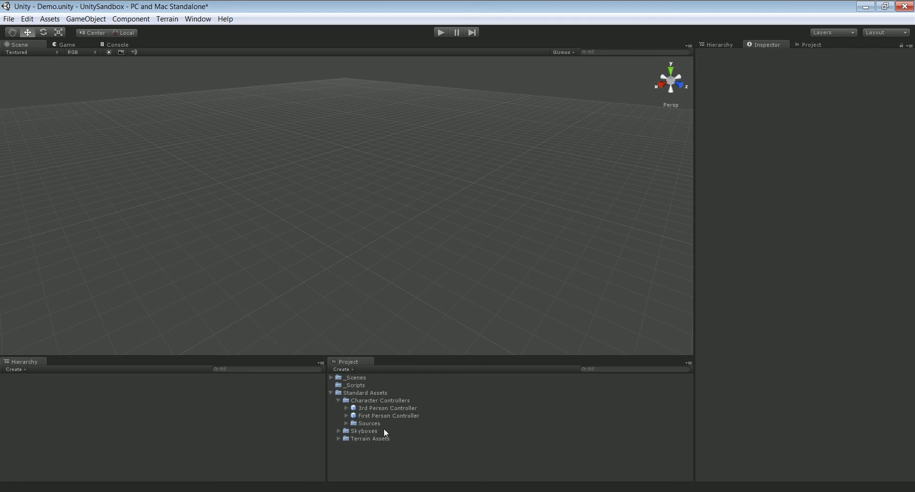
pyautogui.moveTo(408, 415); pyautogui.dragTo(349, 208)
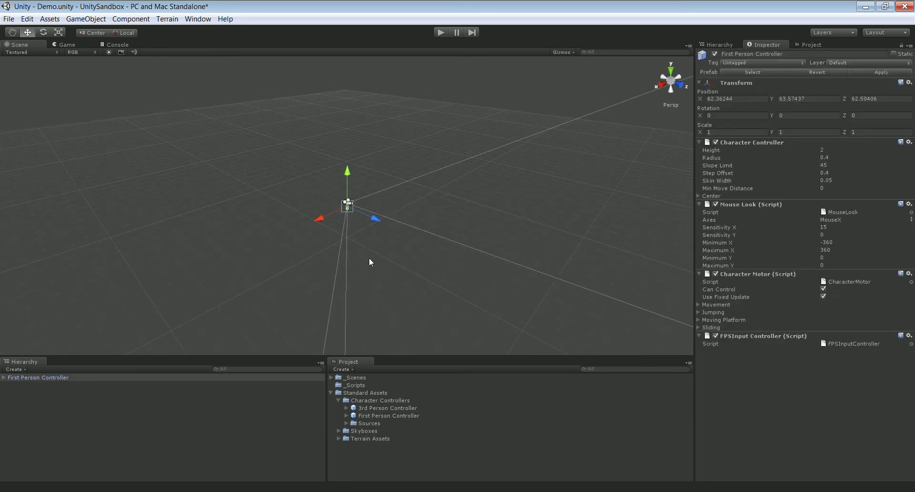
# Step: Set the First Person Controller's position to 0, 0, 0
pyautogui.click(740, 98)
pyautogui.write('0')
pyautogui.press('Tab')
pyautogui.write('0')
pyautogui.press('Tab')
pyautogui.write('0')
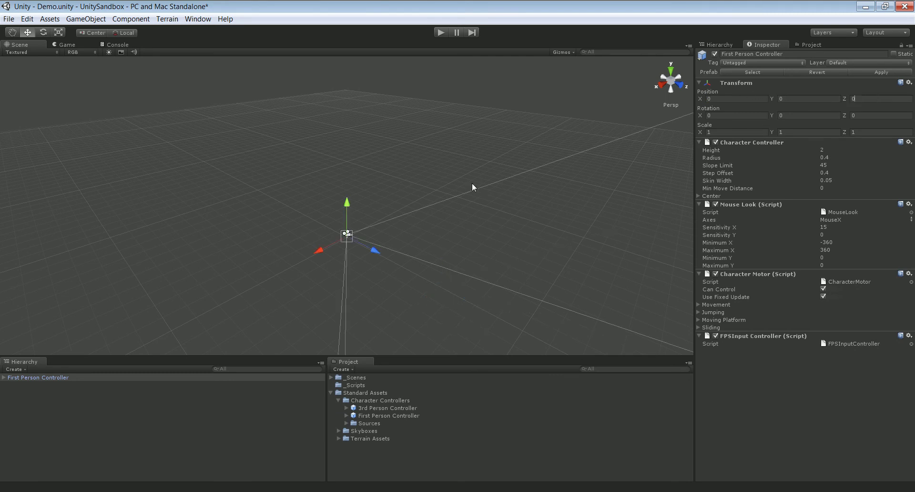
pyautogui.click(374, 250)
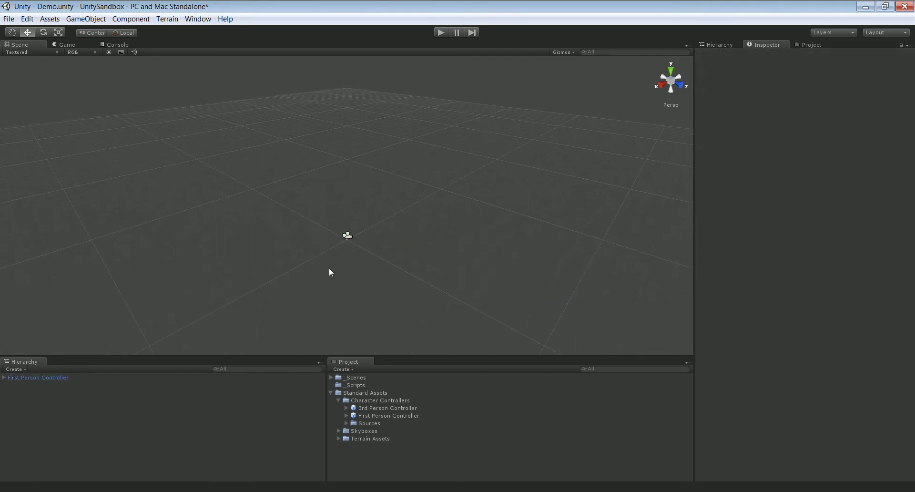
# Step: Raise the First Person Controller to Y position 1 and collapse the Standard Assets folder
pyautogui.moveTo(328, 272); pyautogui.dragTo(378, 262, button='middle')
pyautogui.click(376, 230)
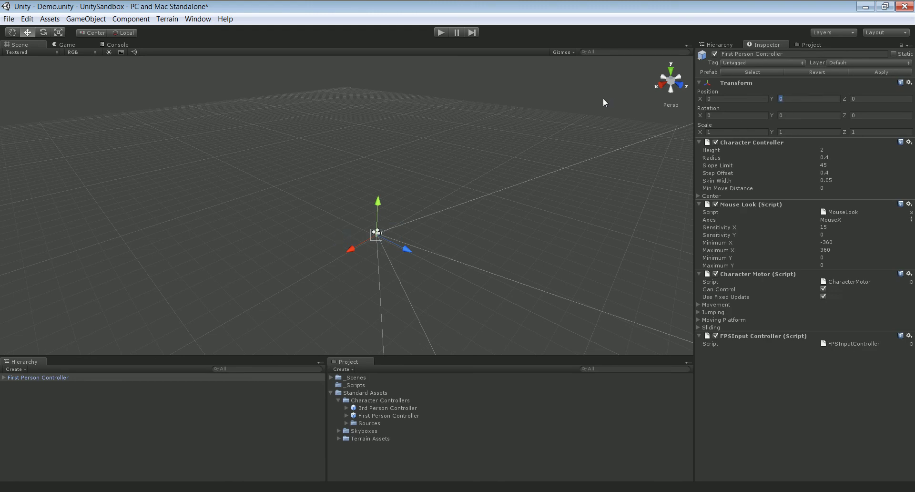
pyautogui.write('1')
pyautogui.click(462, 281)
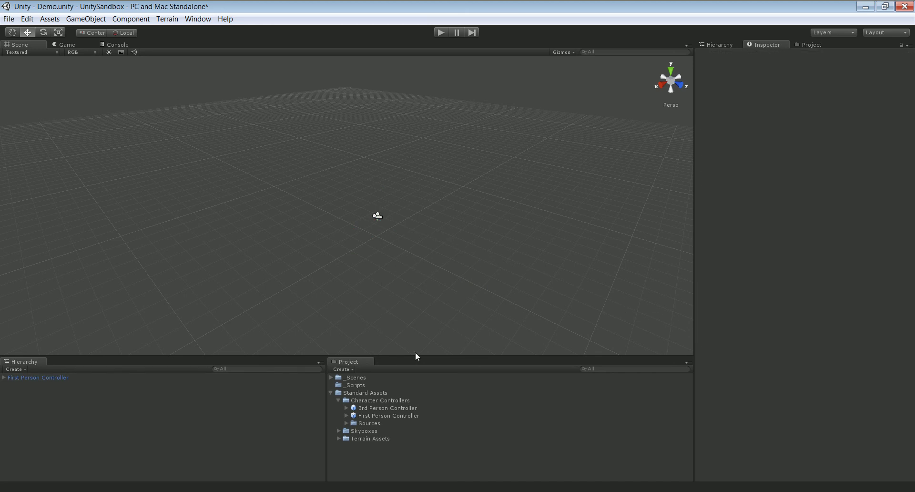
pyautogui.click(331, 393)
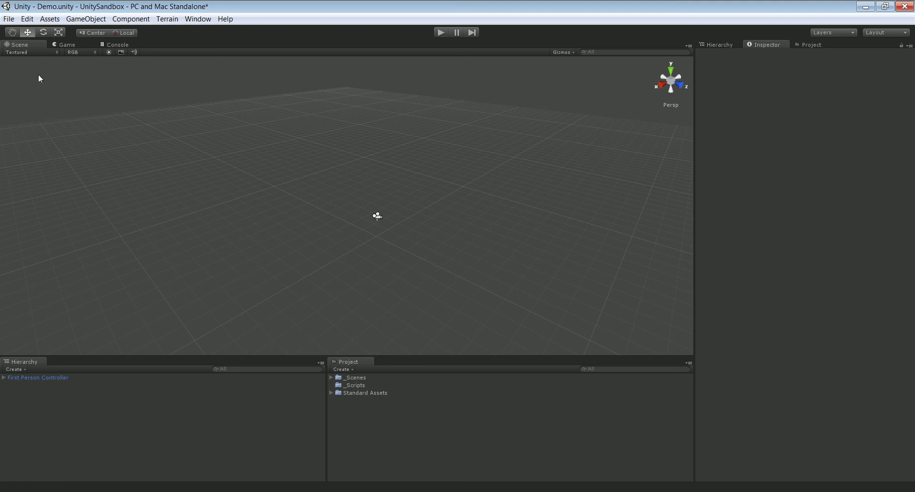
pyautogui.scroll(2, 360, 238)
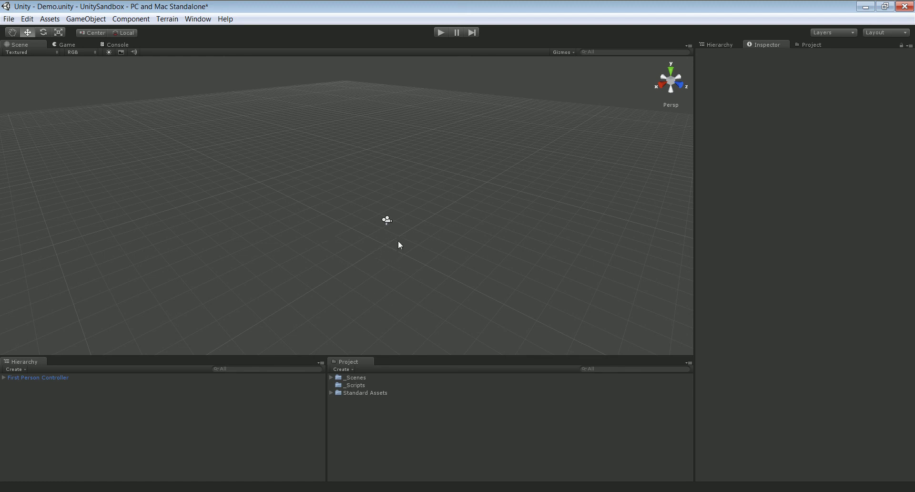
# Step: Create an empty GameObject and rename it 'World Spawn'
pyautogui.click(44, 21)
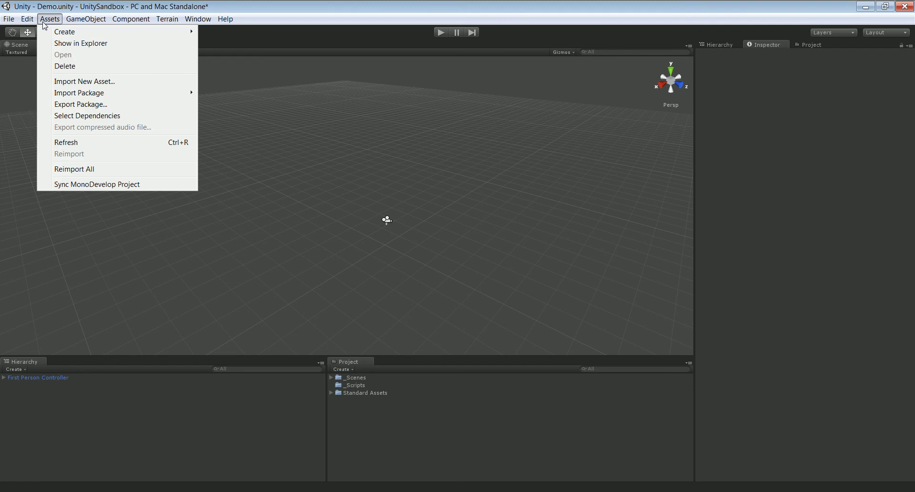
pyautogui.moveTo(109, 36)
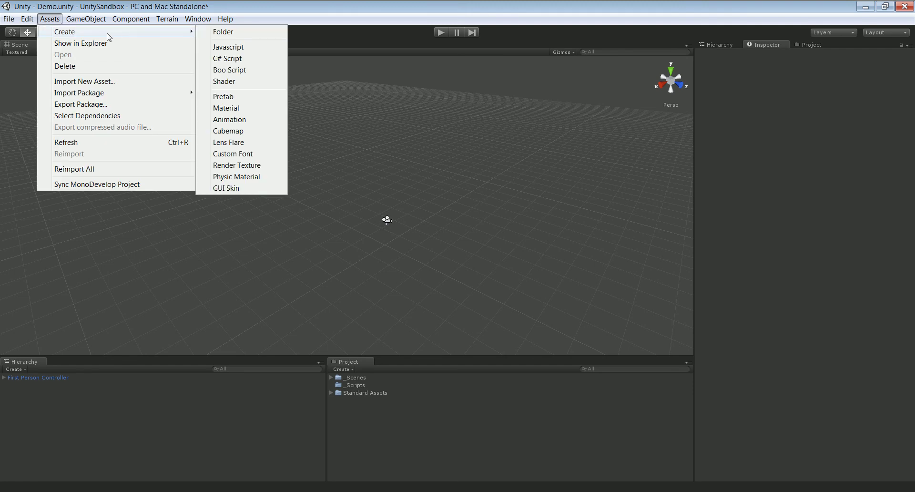
pyautogui.moveTo(85, 23)
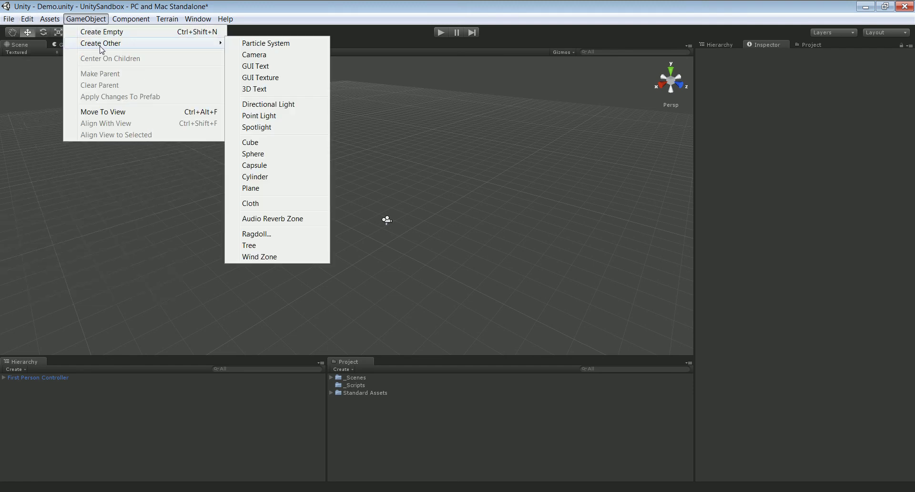
pyautogui.click(119, 31)
pyautogui.rightClick(21, 384)
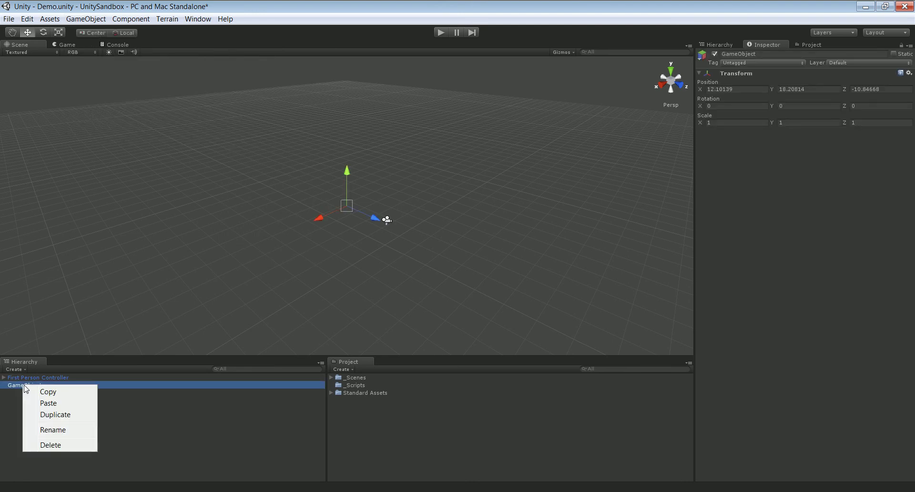
pyautogui.click(46, 430)
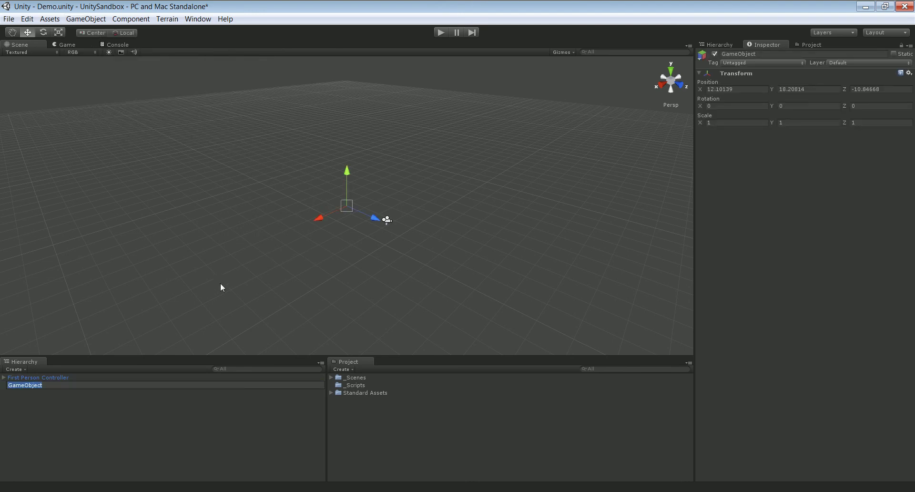
pyautogui.write('World Spawn')
pyautogui.press('Return')
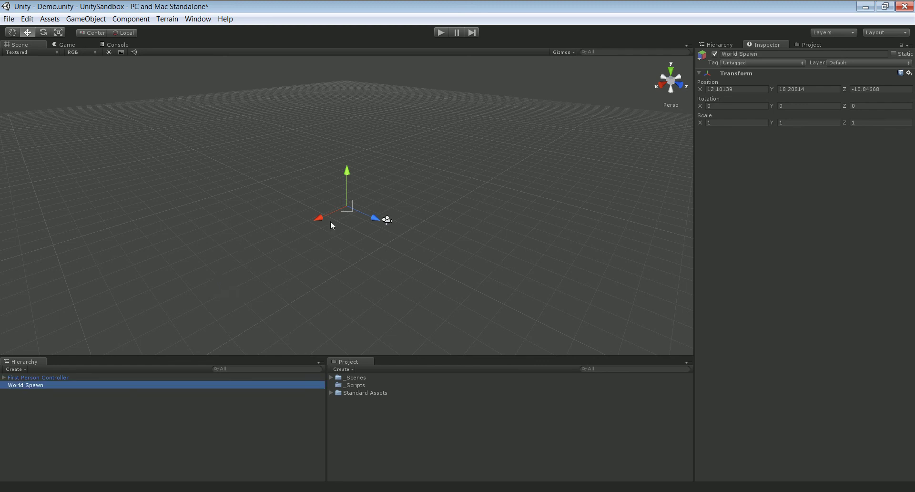
# Step: Set World Spawn's position X, Y and Z to 0
pyautogui.click(741, 89)
pyautogui.write('0')
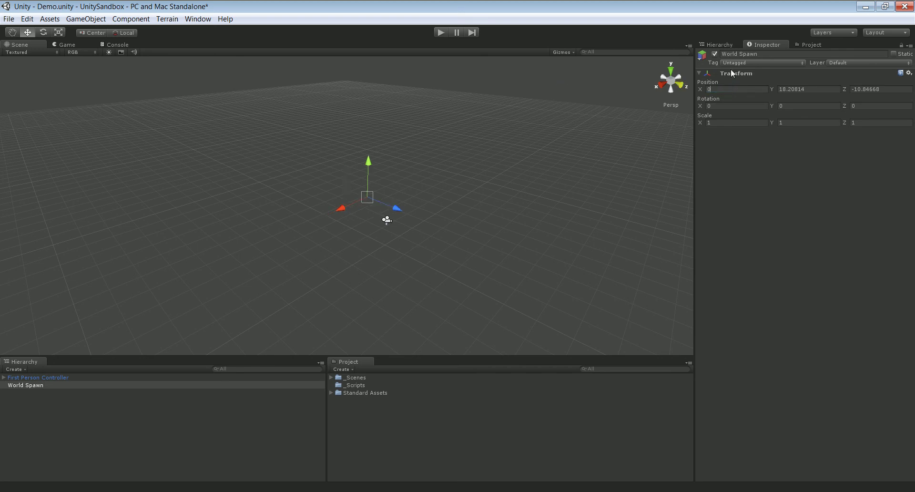
pyautogui.click(814, 89)
pyautogui.write('0')
pyautogui.click(886, 89)
pyautogui.write('0')
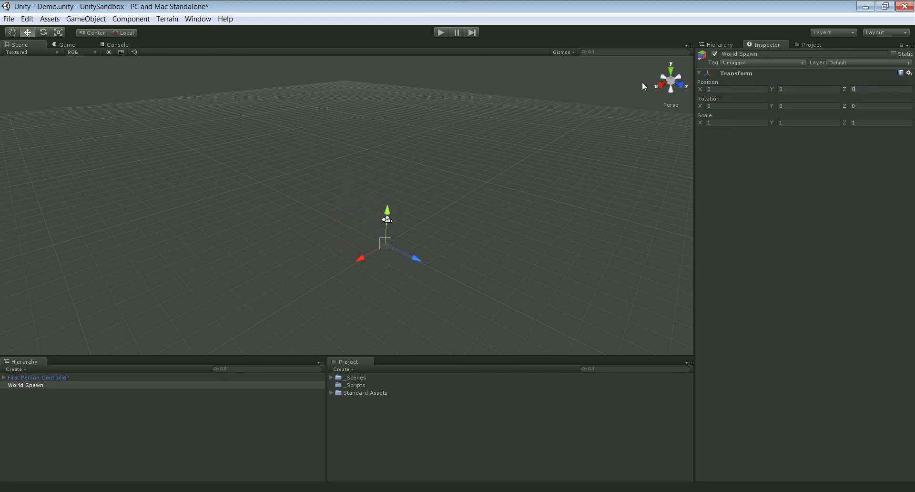
pyautogui.rightClick(47, 385)
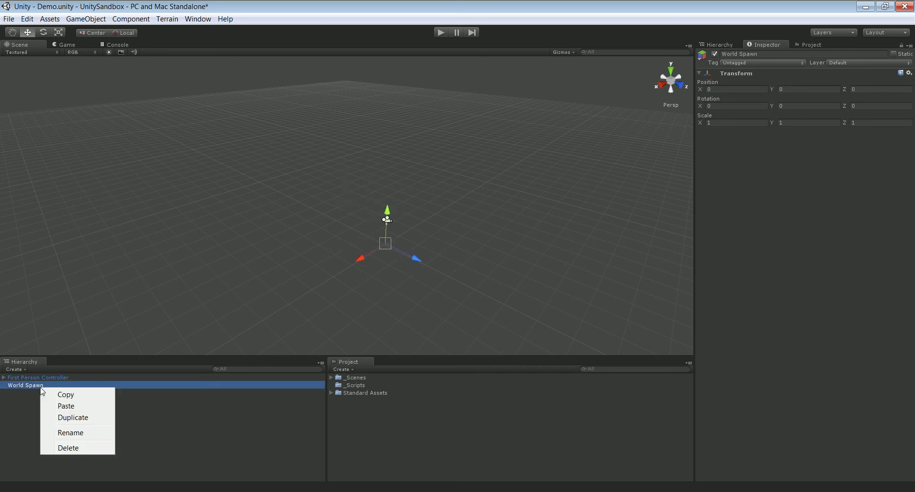
pyautogui.click(387, 213)
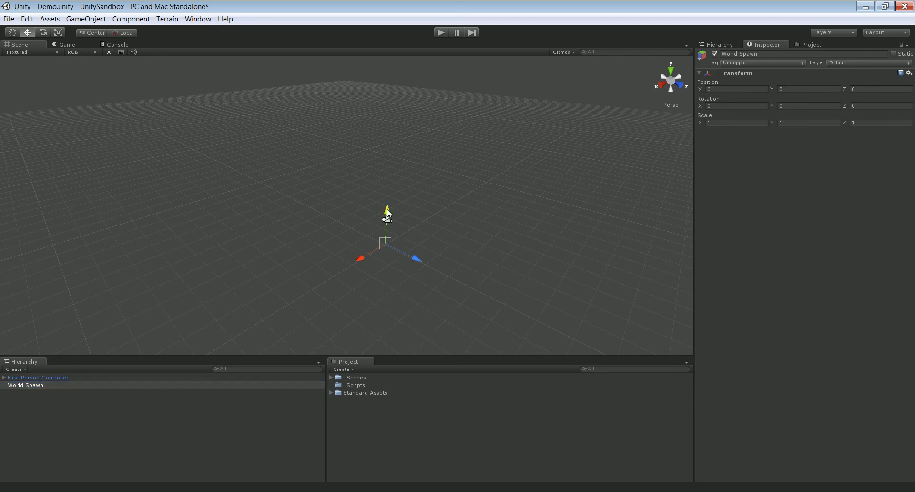
# Step: Create a C# script in the _Scripts folder and name it GenerateWorld
pyautogui.rightClick(350, 386)
pyautogui.moveTo(382, 230)
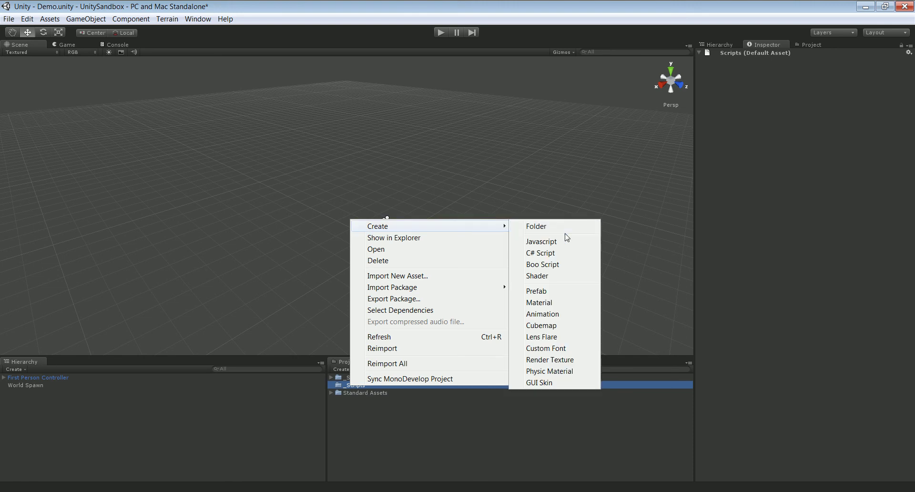
pyautogui.click(547, 253)
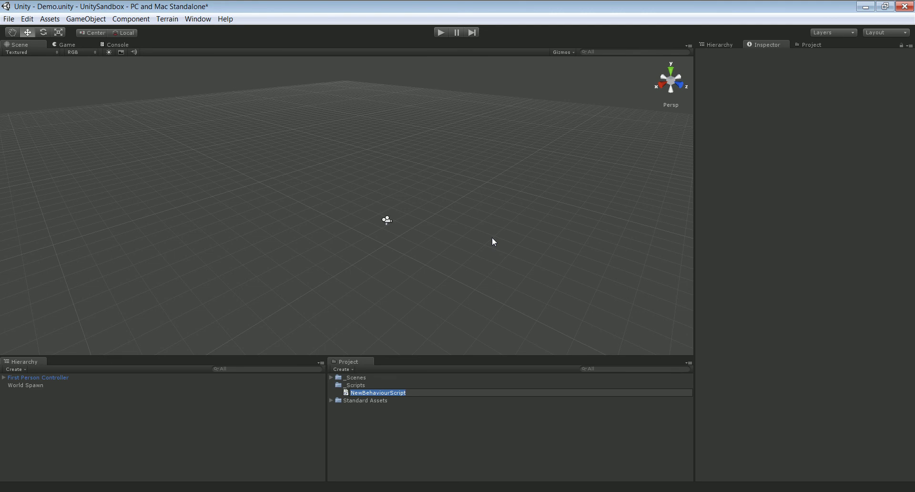
pyautogui.write('GenerateWorld')
pyautogui.press('Return')
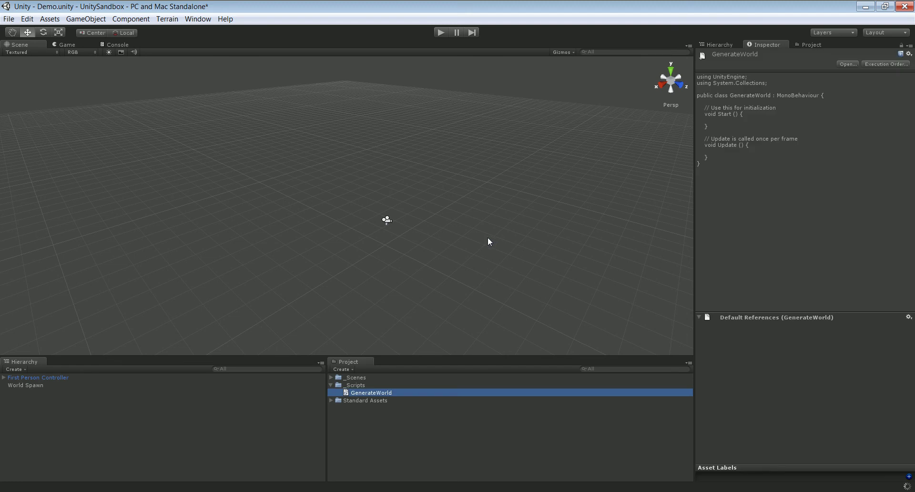
pyautogui.rightClick(385, 391)
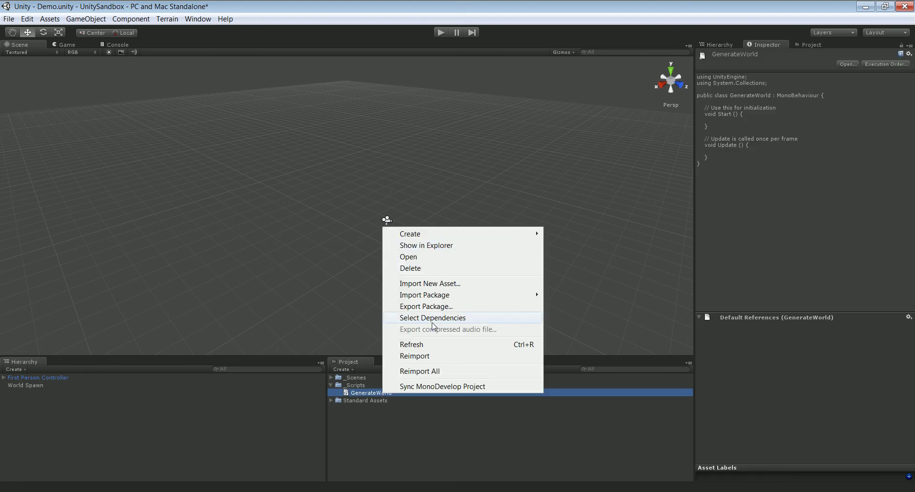
pyautogui.moveTo(427, 237)
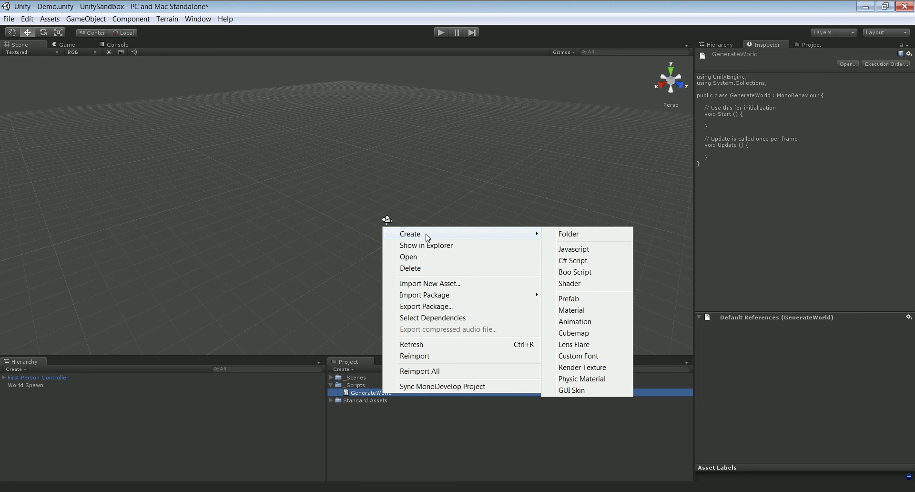
pyautogui.click(320, 439)
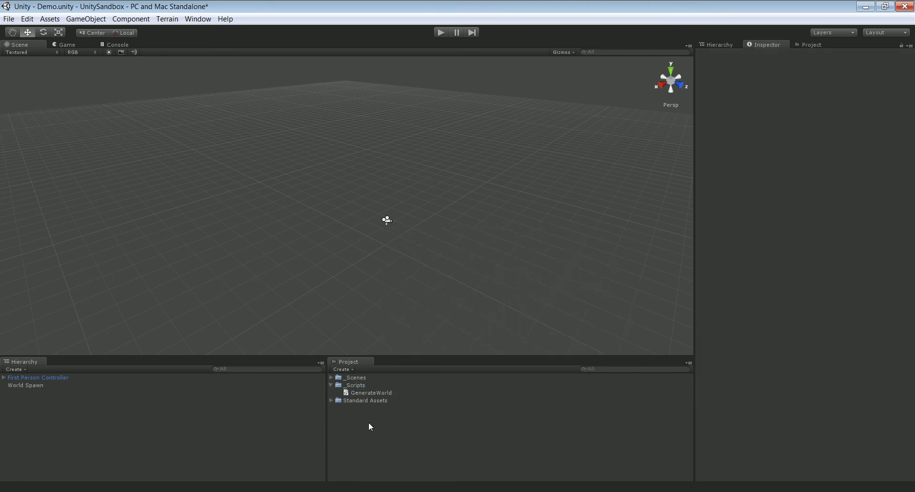